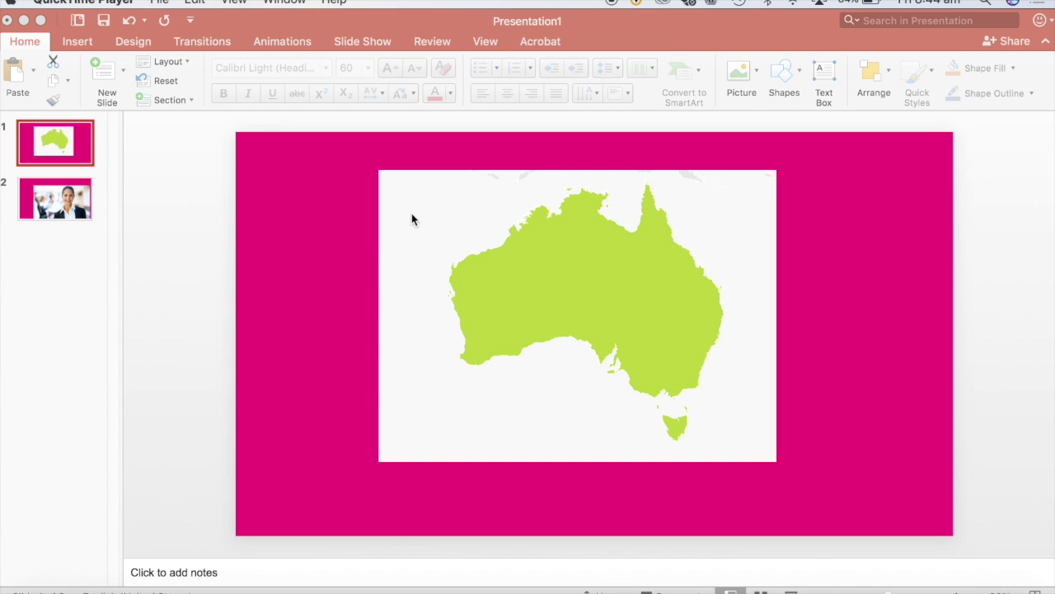
Step: Start background removal on the Australia map and stretch the marquee down to include Tasmania
{"action": "left_click", "coordinate": [420, 229]}
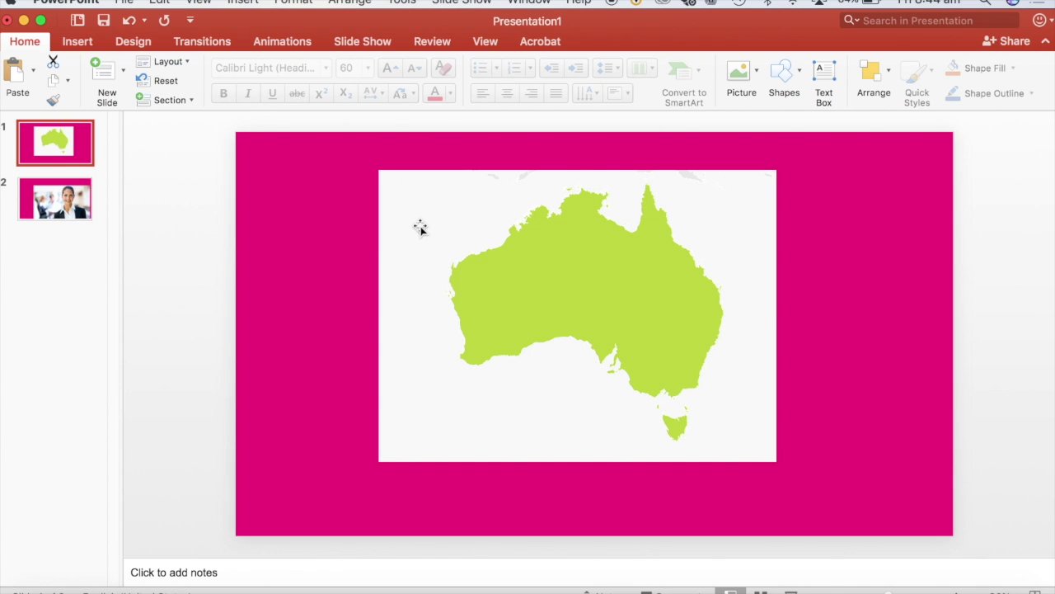
{"action": "left_click", "coordinate": [421, 229]}
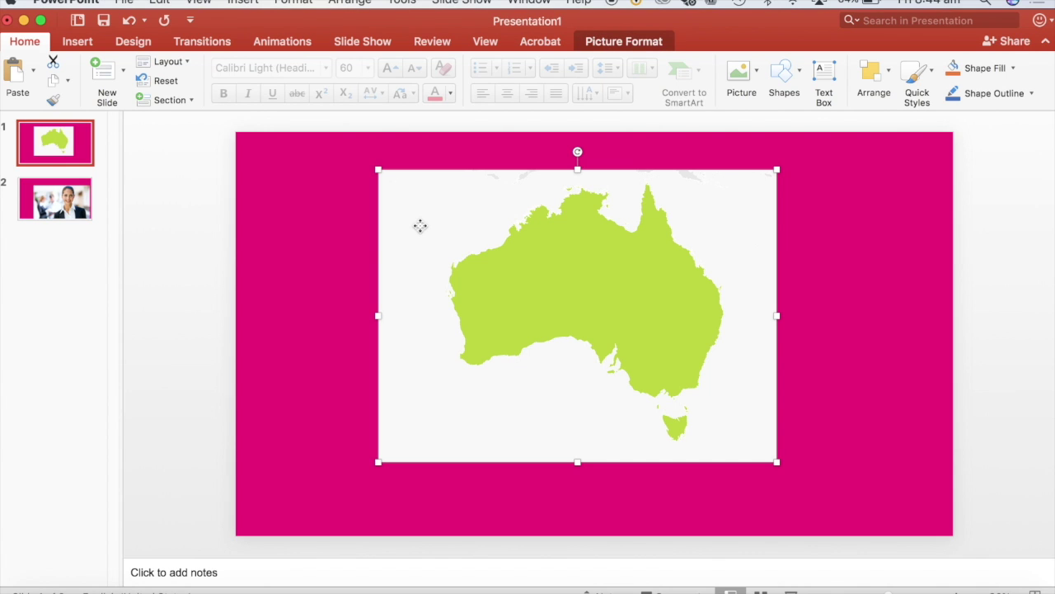
{"action": "left_click", "coordinate": [607, 43]}
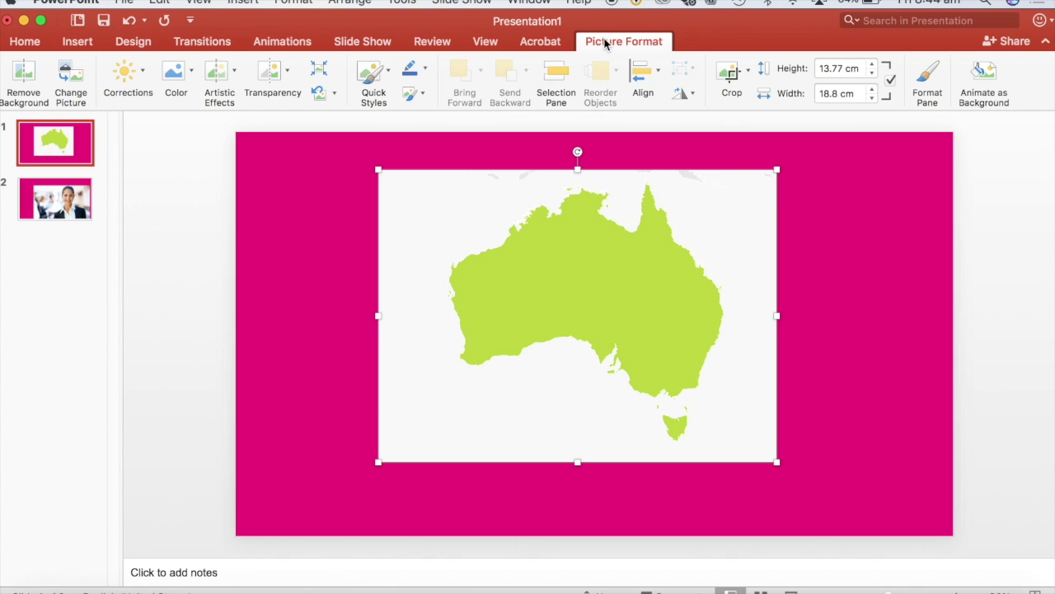
{"action": "left_click", "coordinate": [36, 81]}
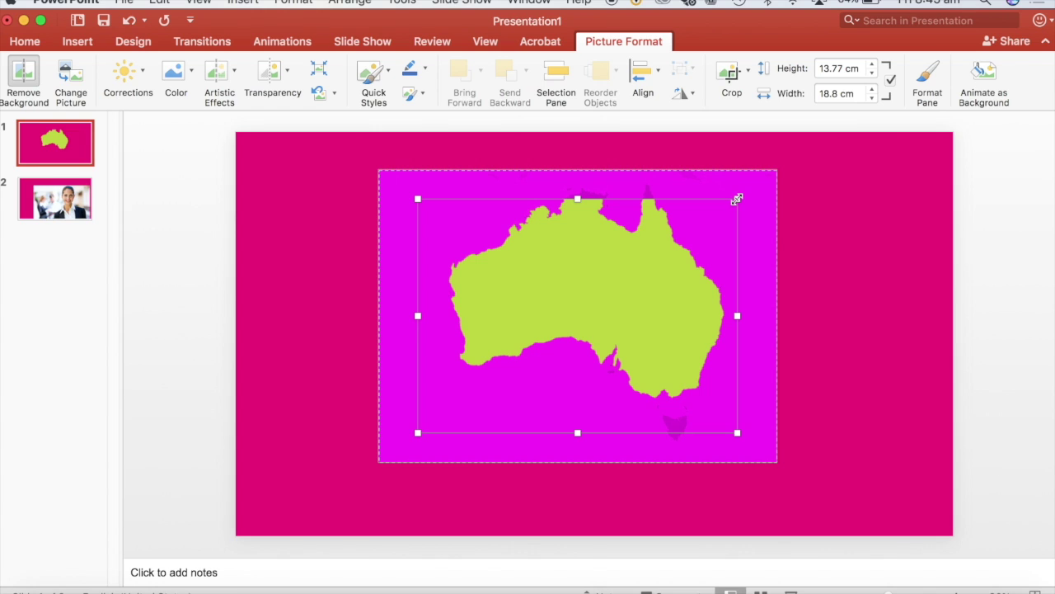
{"action": "left_click_drag", "start_coordinate": [737, 198], "coordinate": [746, 179]}
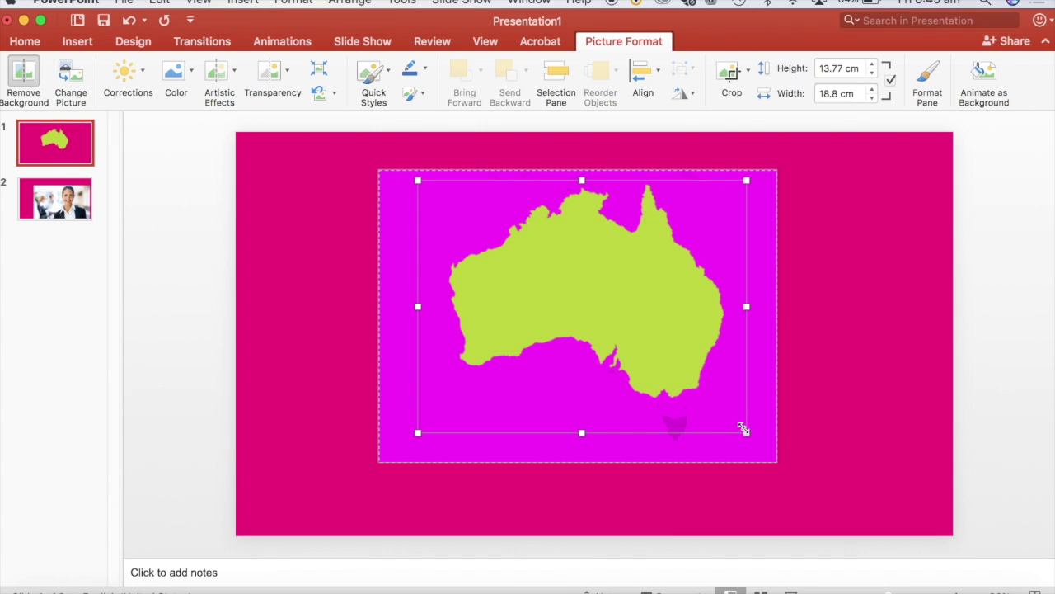
{"action": "left_click_drag", "start_coordinate": [746, 431], "coordinate": [748, 445]}
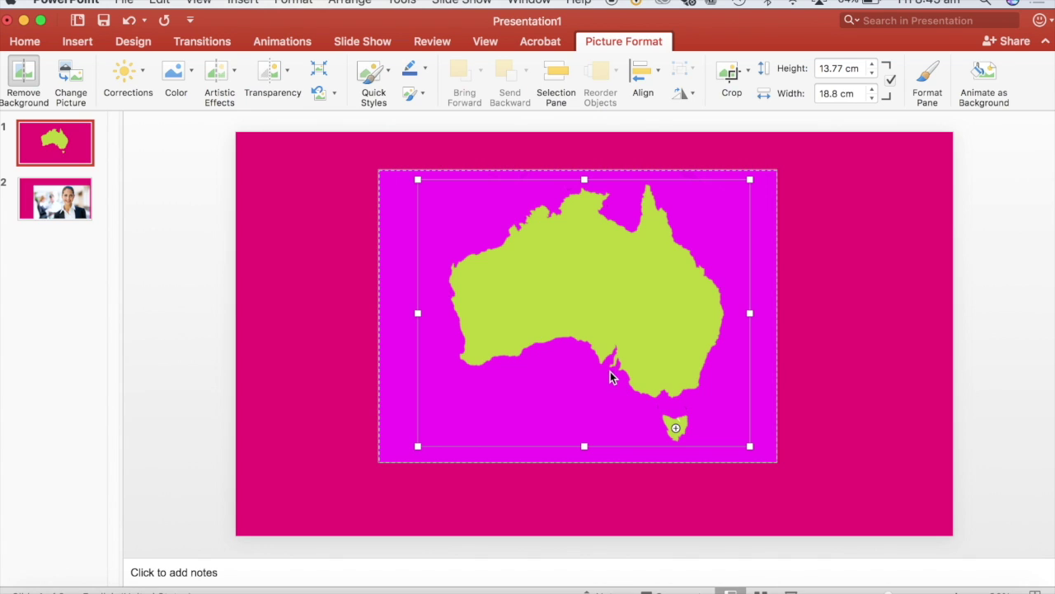
Step: Mark the northern coast, south-east coast and Tasmania as areas to keep, then finish
{"action": "left_click", "coordinate": [567, 188]}
{"action": "left_click", "coordinate": [605, 204]}
{"action": "left_click", "coordinate": [659, 405]}
{"action": "left_click", "coordinate": [683, 407]}
{"action": "key", "text": "Escape"}
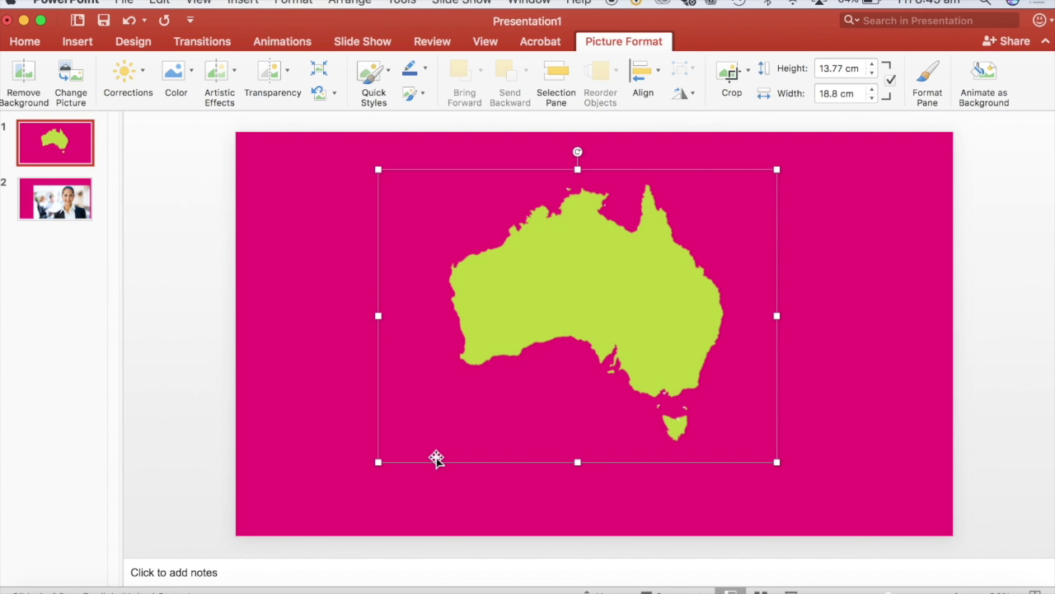
Step: Shrink the map, move it to the slide's right side, then go to slide 2
{"action": "left_click_drag", "start_coordinate": [378, 461], "coordinate": [539, 372]}
{"action": "left_click_drag", "start_coordinate": [679, 228], "coordinate": [825, 284]}
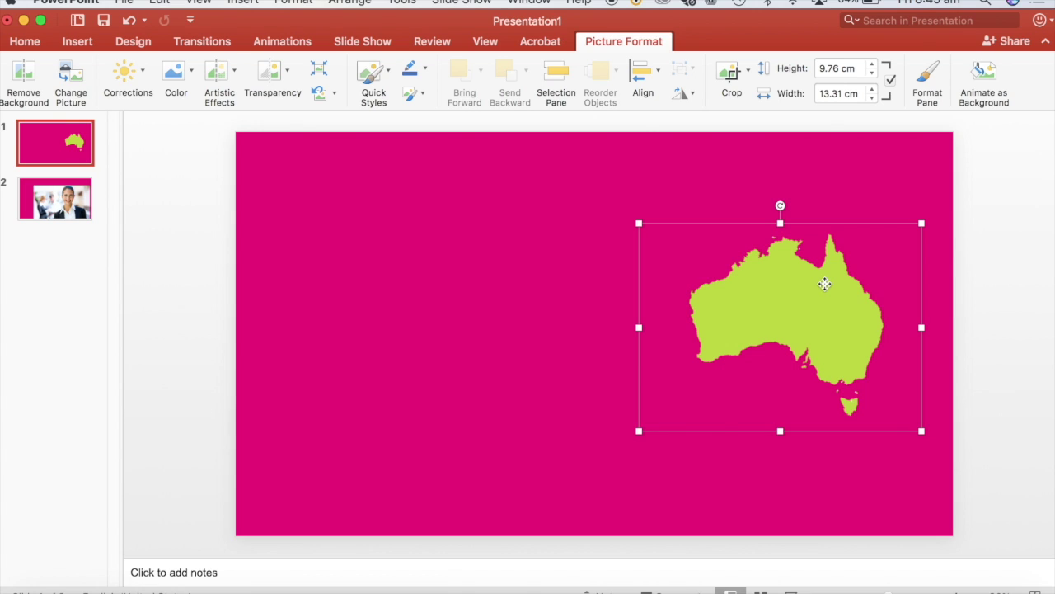
{"action": "left_click", "coordinate": [68, 203]}
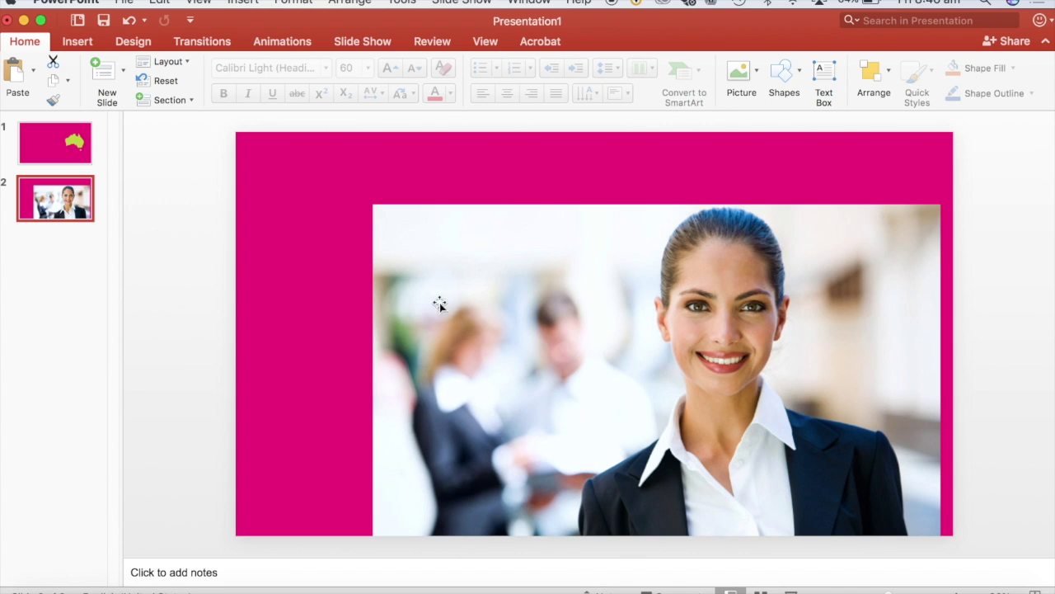
Step: Start Remove Background on the businesswoman photo and fit the marquee around her, including her hair
{"action": "left_click", "coordinate": [500, 360]}
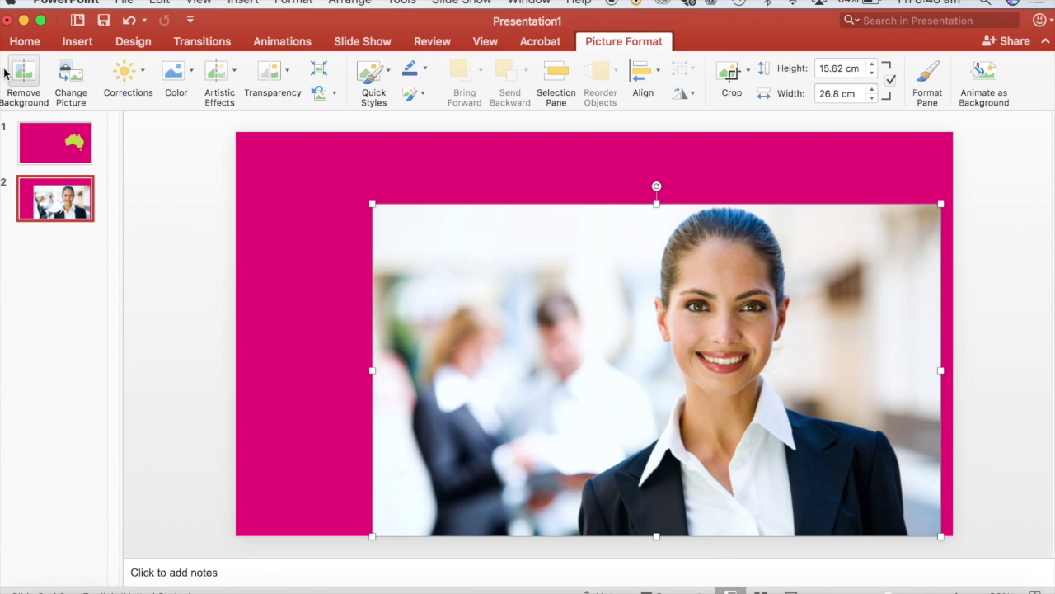
{"action": "left_click", "coordinate": [24, 73]}
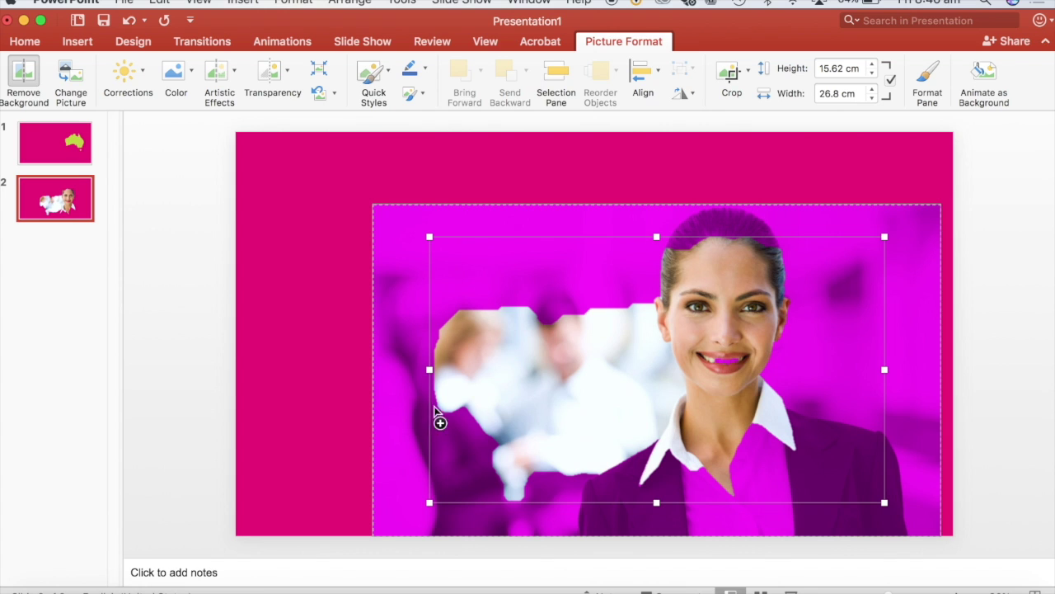
{"action": "left_click_drag", "start_coordinate": [430, 370], "coordinate": [538, 374]}
{"action": "left_click_drag", "start_coordinate": [887, 501], "coordinate": [928, 536]}
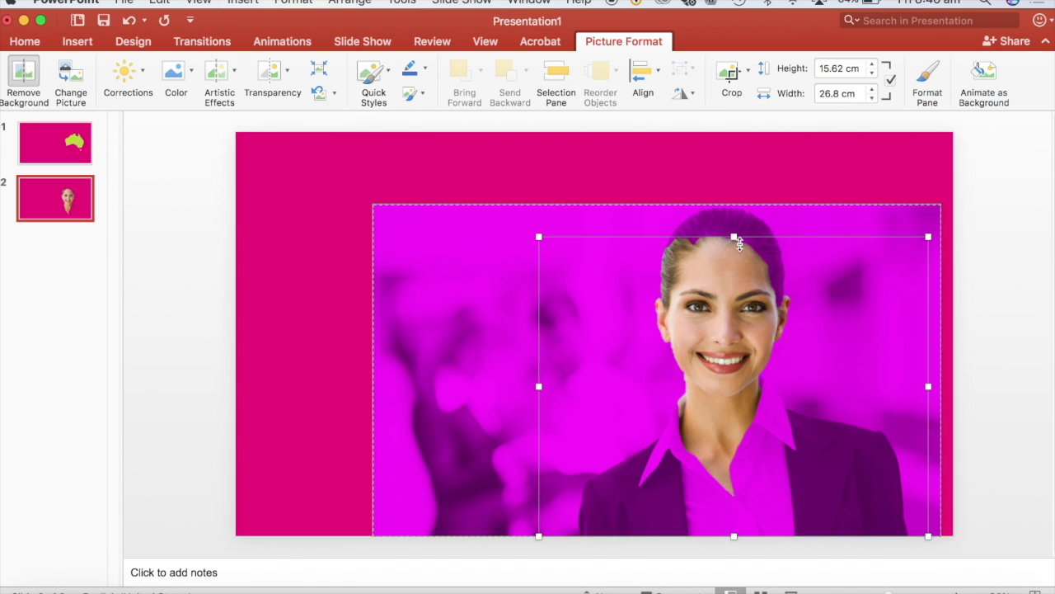
{"action": "left_click_drag", "start_coordinate": [734, 237], "coordinate": [733, 203]}
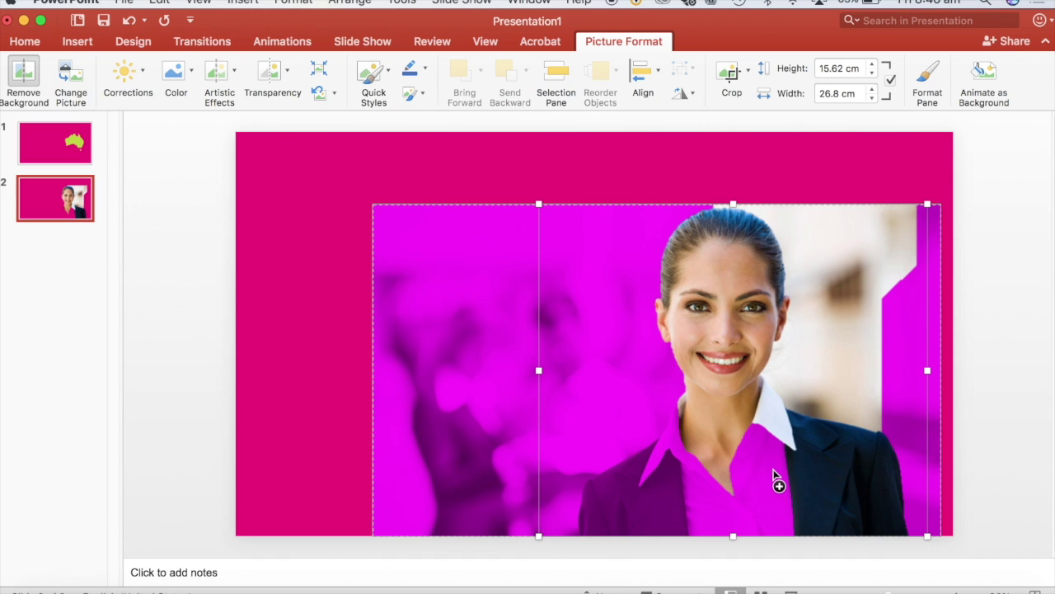
Step: Mark her jacket, white shirt, neck, collar and lapel as areas to keep
{"action": "left_click", "coordinate": [731, 460]}
{"action": "left_click", "coordinate": [696, 519]}
{"action": "left_click", "coordinate": [579, 528]}
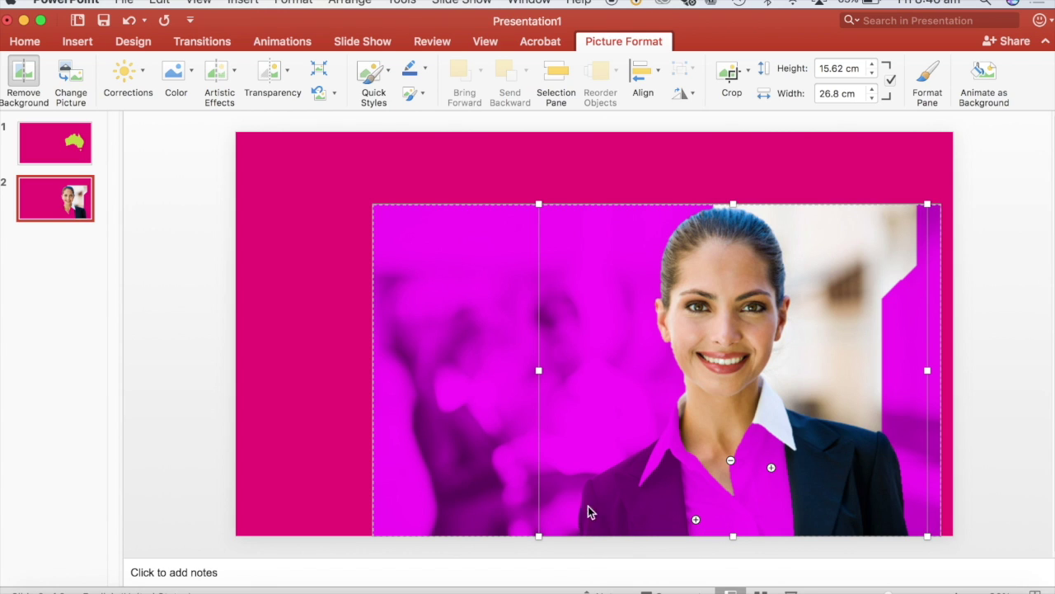
{"action": "left_click", "coordinate": [661, 431]}
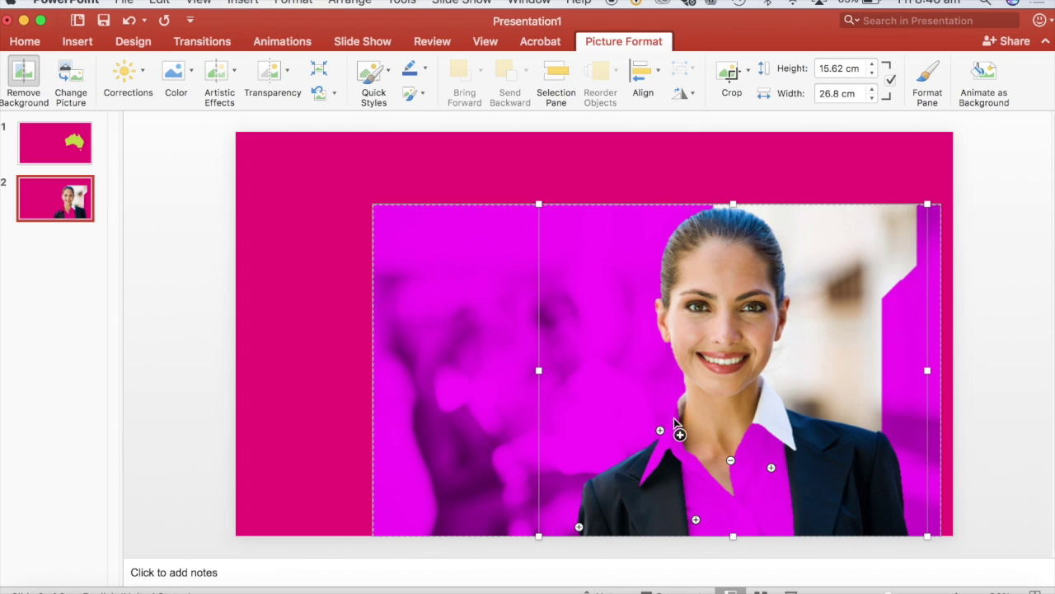
{"action": "left_click", "coordinate": [671, 411]}
{"action": "left_click", "coordinate": [694, 461]}
{"action": "left_click", "coordinate": [638, 484]}
{"action": "left_click", "coordinate": [673, 439]}
{"action": "left_click", "coordinate": [772, 520]}
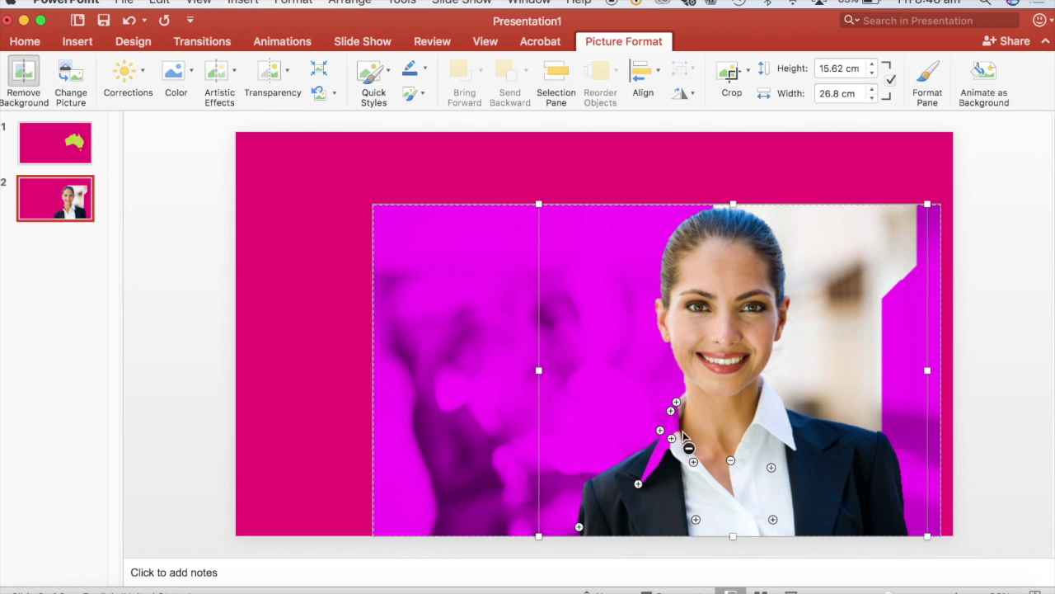
{"action": "left_click", "coordinate": [659, 446]}
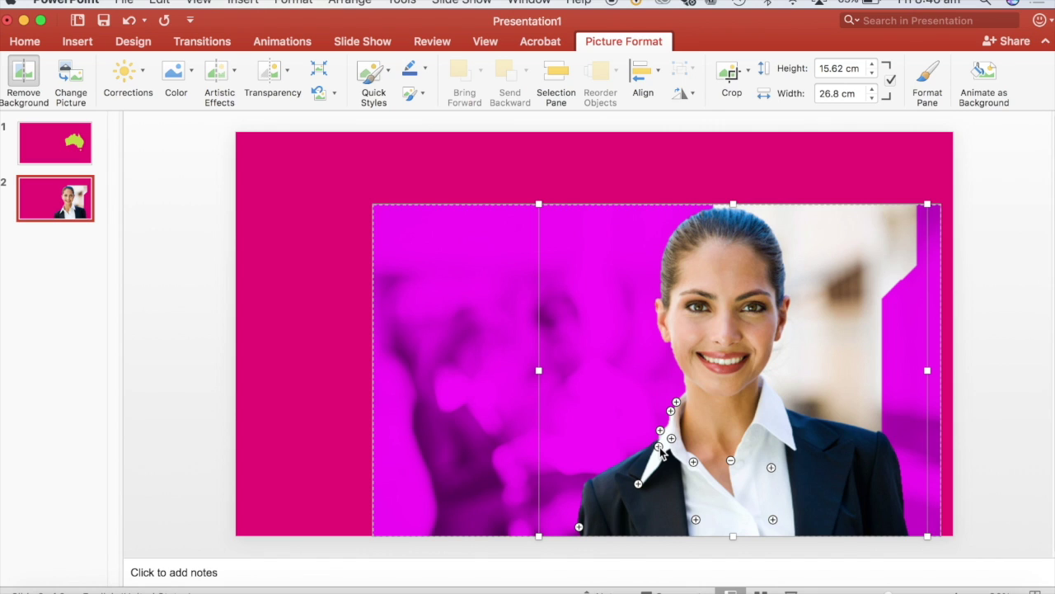
Step: Remove the background beside her face, neck and hair, keep the chin area, and finish
{"action": "left_click", "coordinate": [807, 376]}
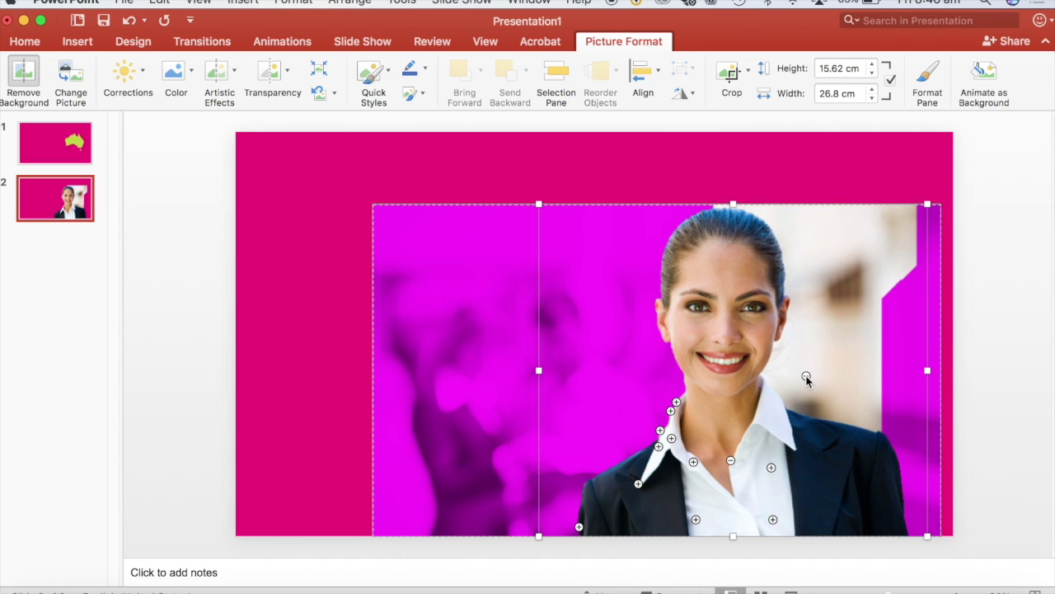
{"action": "left_click", "coordinate": [760, 373]}
{"action": "left_click", "coordinate": [785, 295]}
{"action": "left_click", "coordinate": [745, 207]}
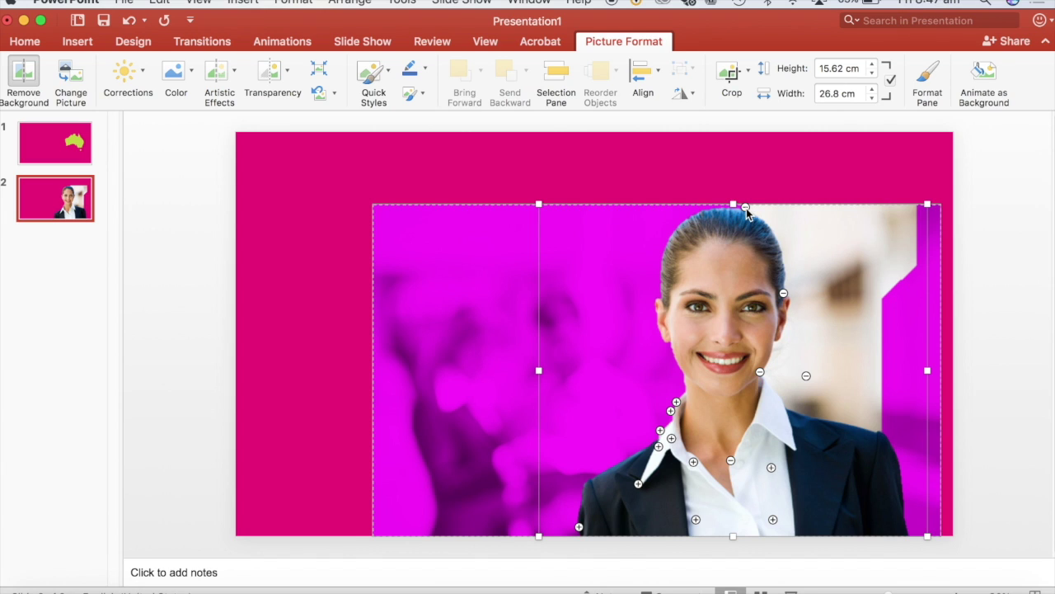
{"action": "left_click", "coordinate": [792, 220]}
{"action": "left_click", "coordinate": [776, 242]}
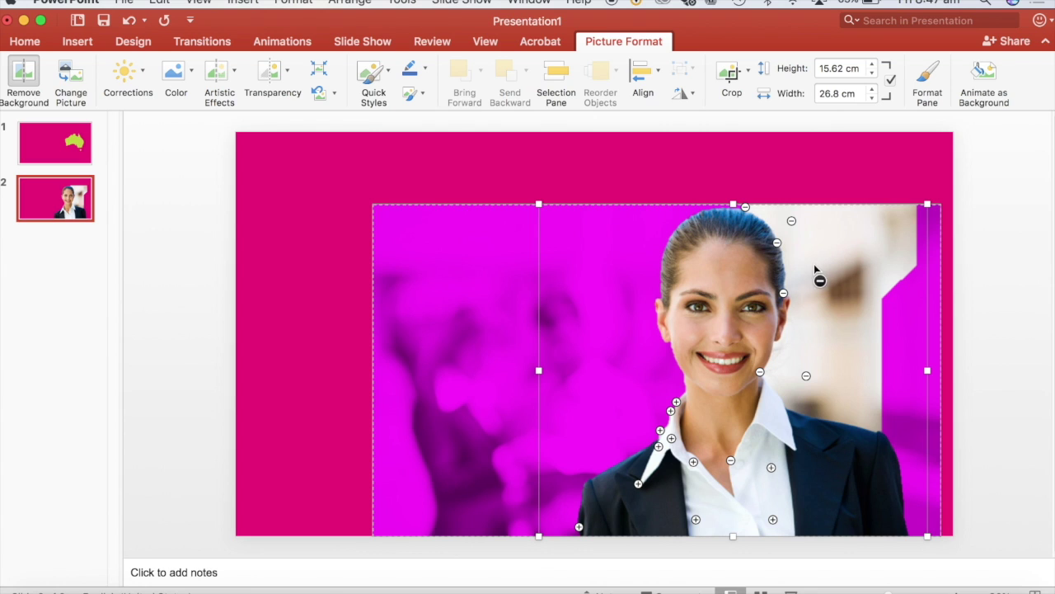
{"action": "left_click", "coordinate": [857, 372]}
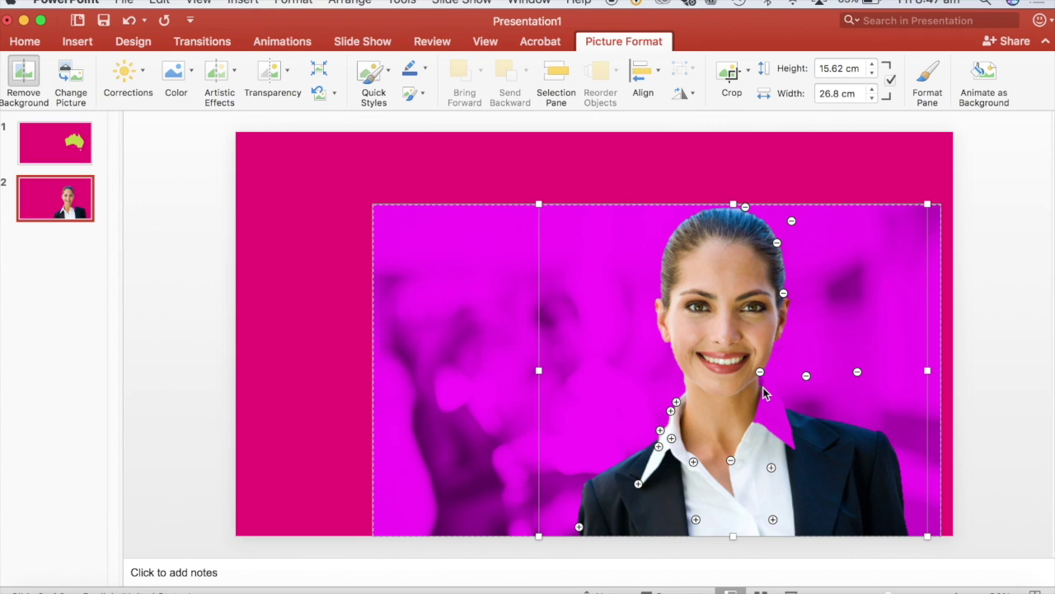
{"action": "left_click_drag", "start_coordinate": [762, 387], "coordinate": [766, 378]}
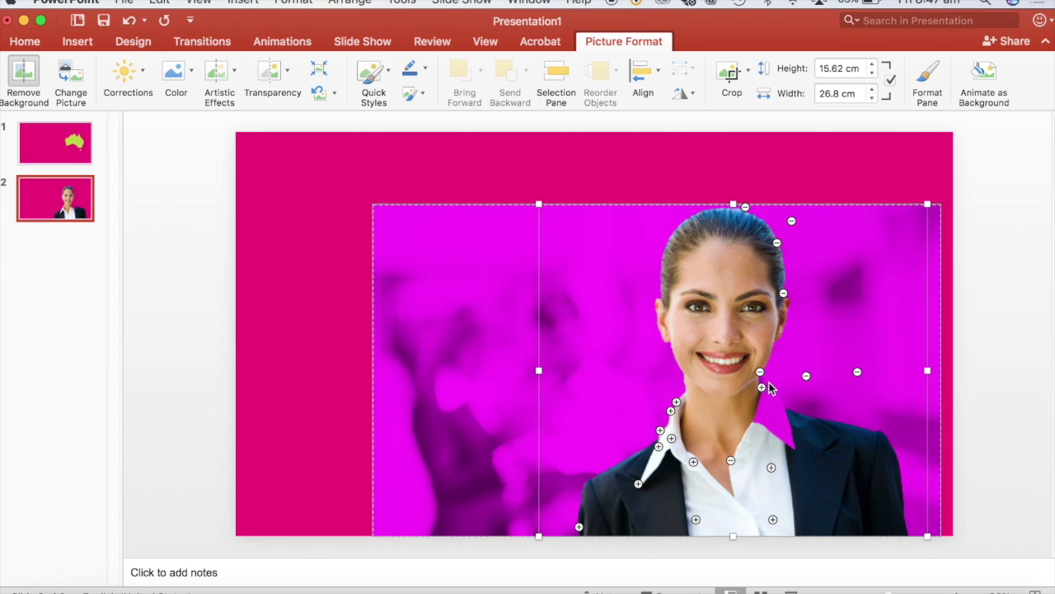
{"action": "left_click", "coordinate": [786, 422]}
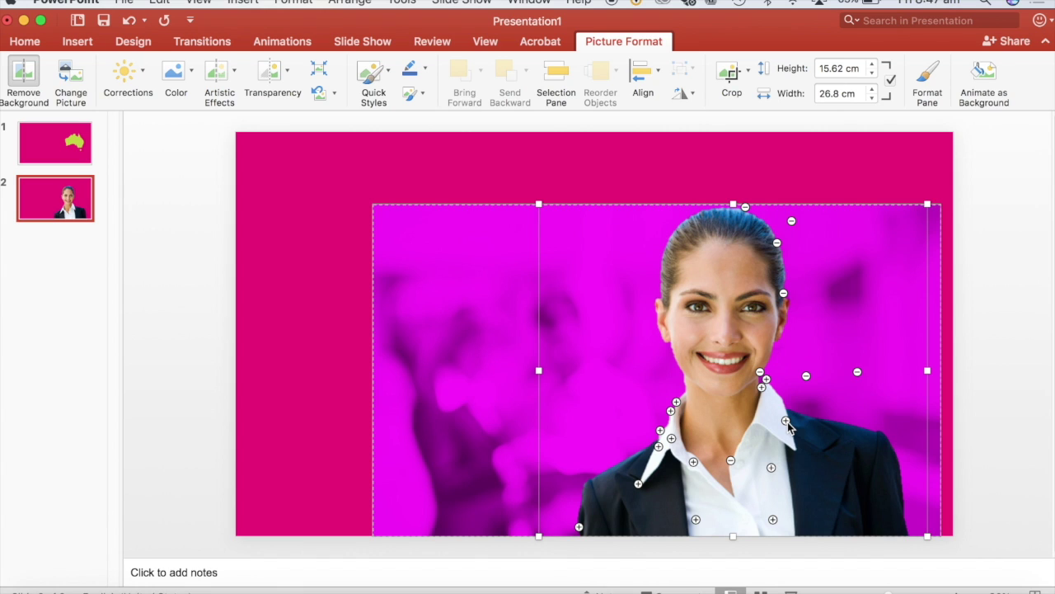
{"action": "key", "text": "Escape"}
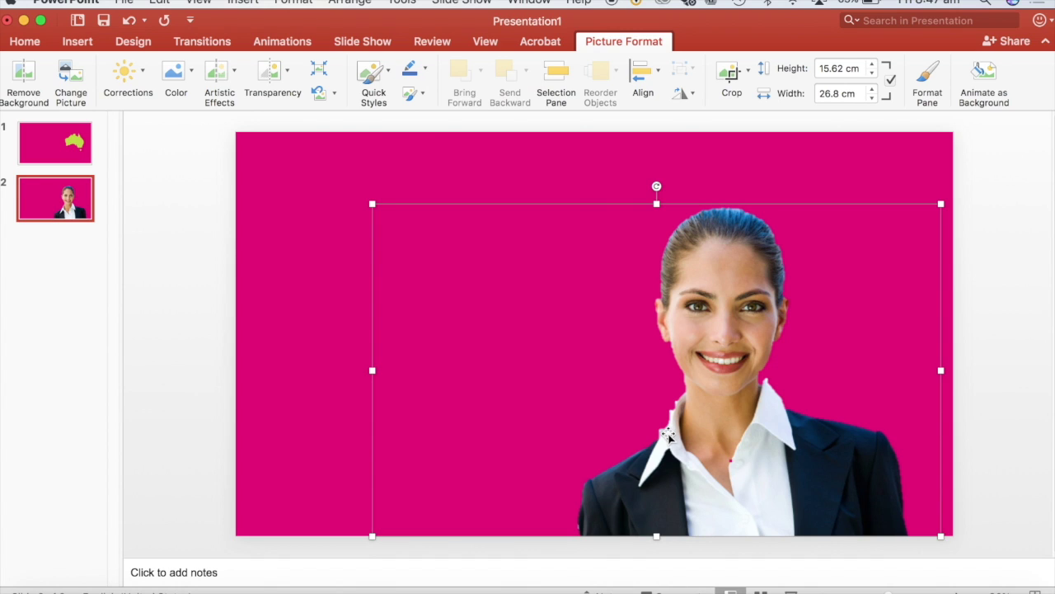
Step: Open Format Picture for the businesswoman picture from its right-click menu
{"action": "right_click", "coordinate": [733, 353]}
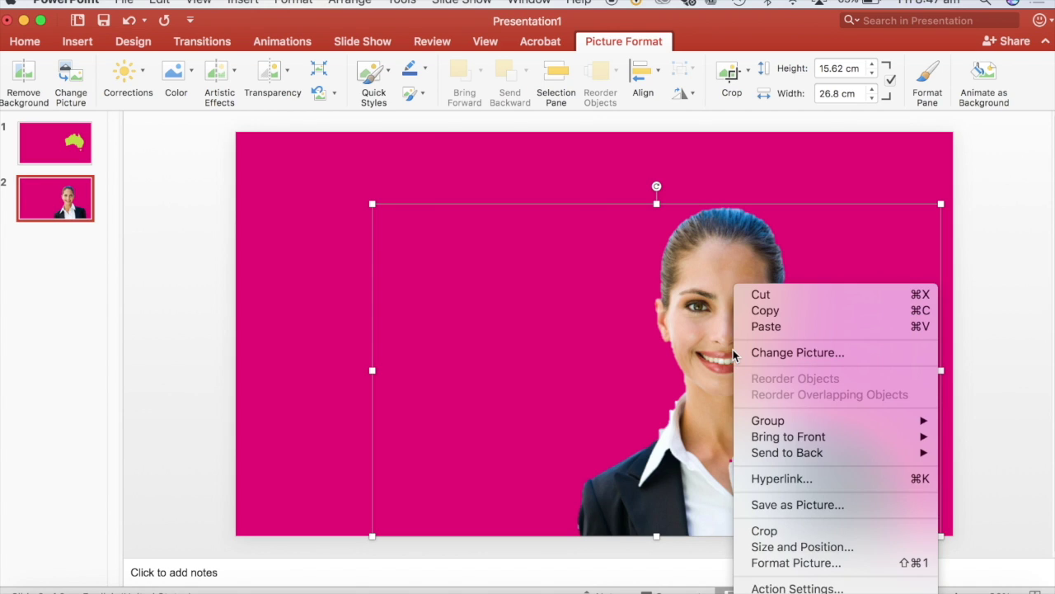
{"action": "left_click", "coordinate": [792, 566]}
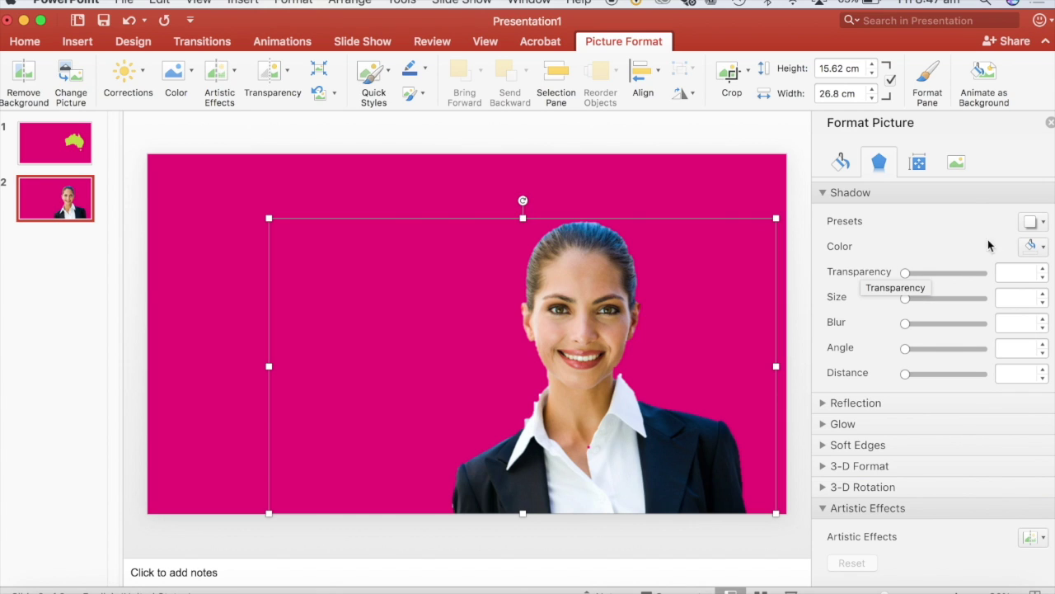
Step: Apply an outer shadow preset with 38 pt blur and 39% transparency
{"action": "left_click", "coordinate": [1032, 224]}
{"action": "left_click", "coordinate": [924, 350]}
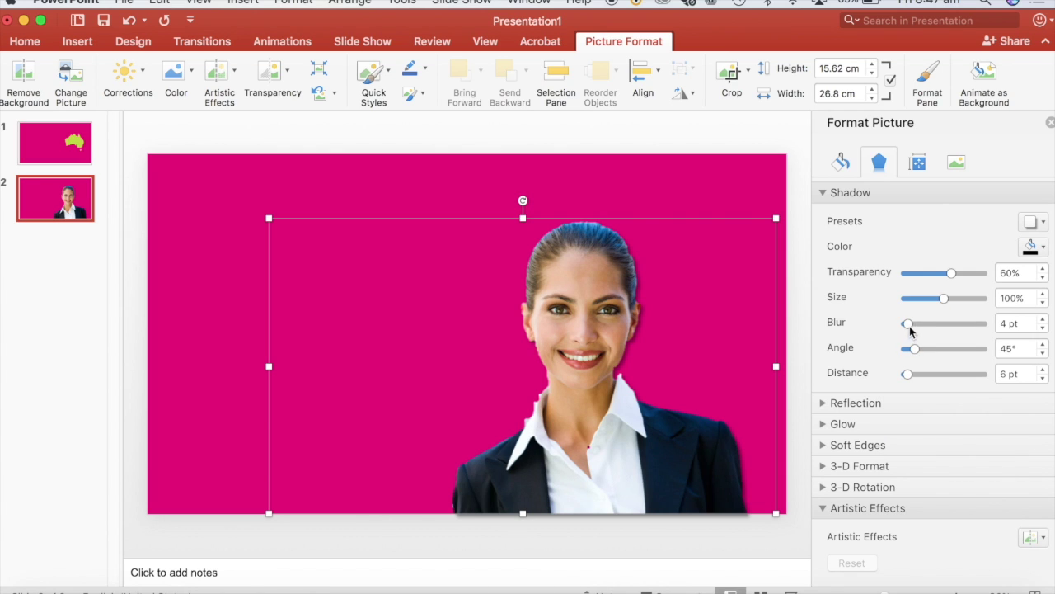
{"action": "left_click_drag", "start_coordinate": [907, 325], "coordinate": [937, 328]}
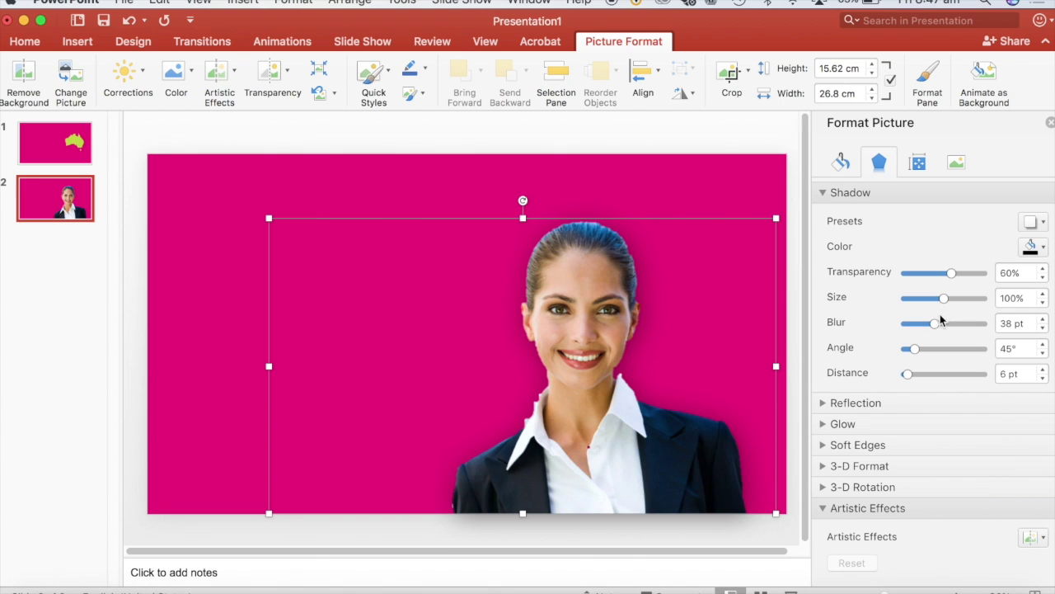
{"action": "mouse_move", "coordinate": [953, 277]}
{"action": "left_mouse_down"}
{"action": "mouse_move", "coordinate": [965, 276]}
{"action": "mouse_move", "coordinate": [936, 278]}
{"action": "left_mouse_up"}
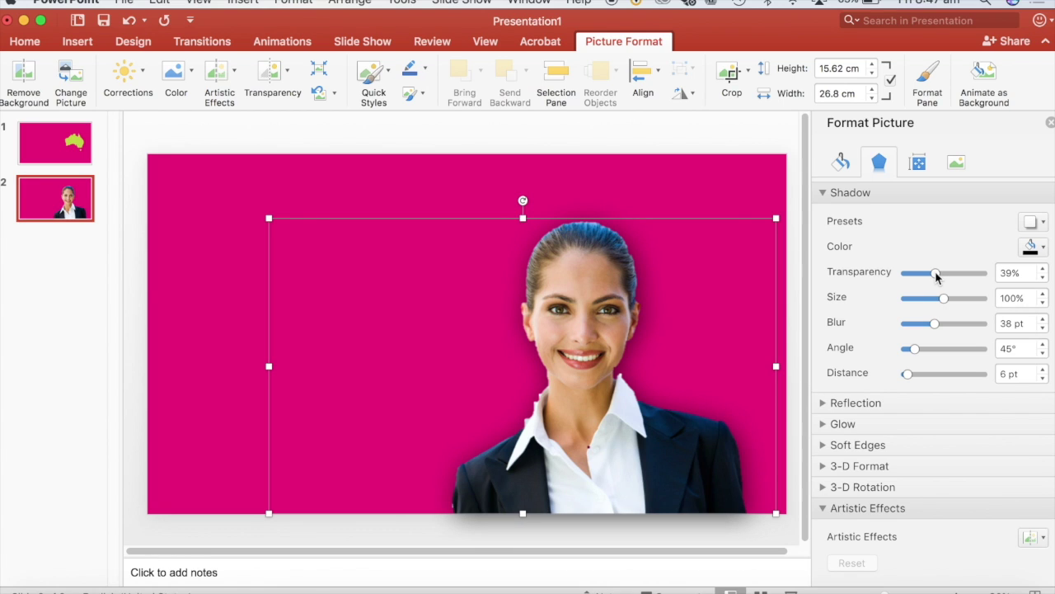